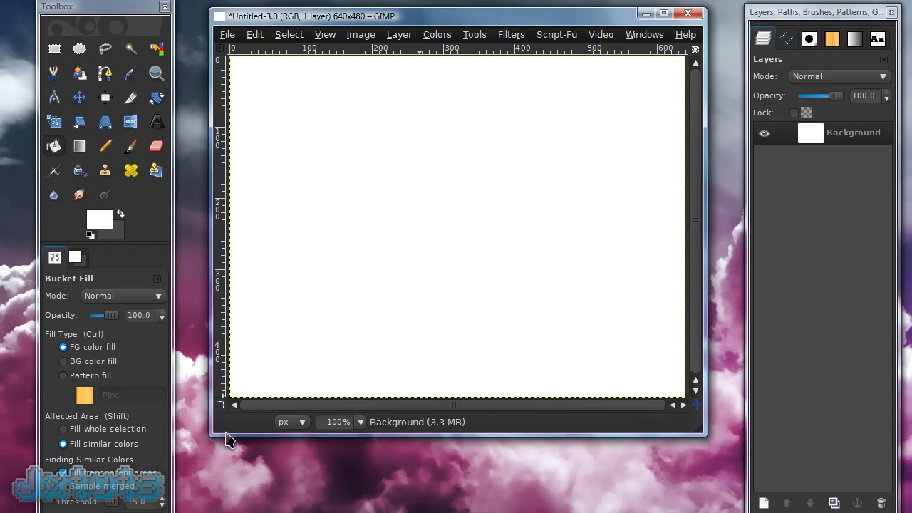
# Step: Enlarge the image window so the whole blank 640x480 canvas is visible
pyautogui.moveTo(211, 438); pyautogui.dragTo(190, 456)
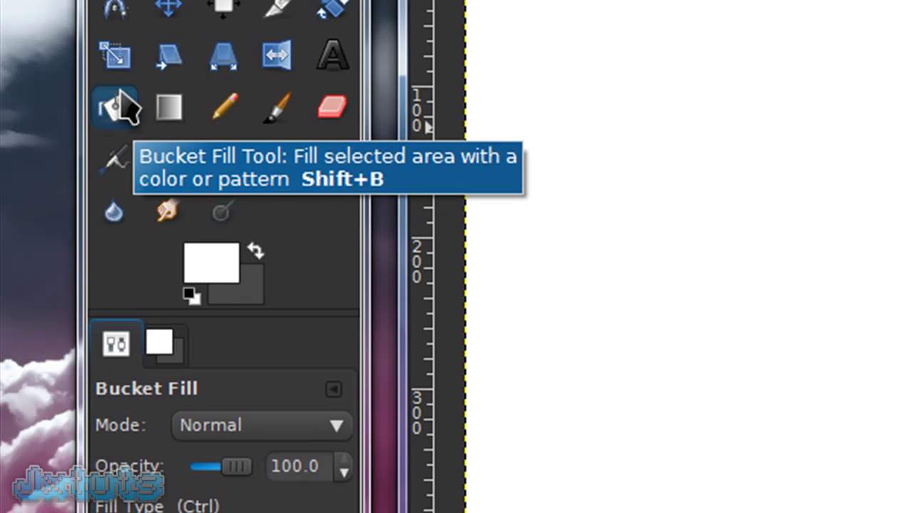
# Step: Set the foreground colour to dark grey 474747 and bucket-fill the entire canvas with it
pyautogui.click(116, 115)
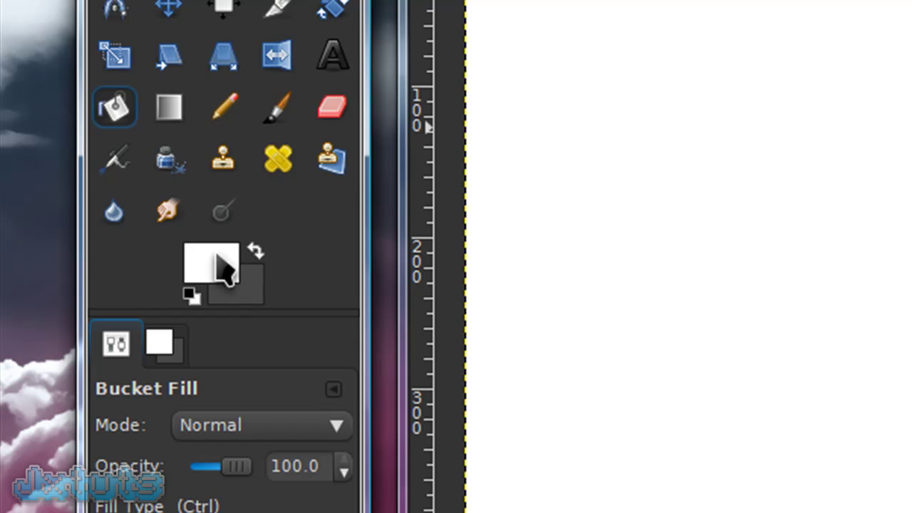
pyautogui.click(256, 250)
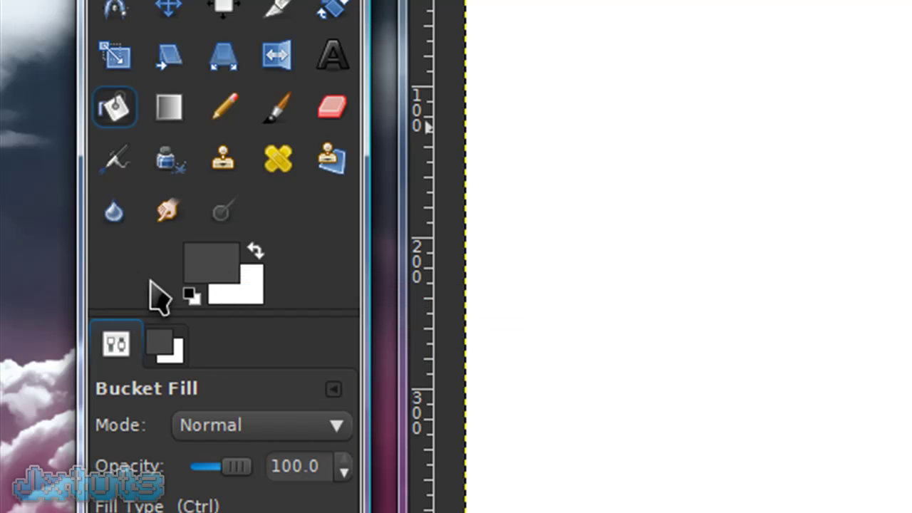
pyautogui.click(210, 268)
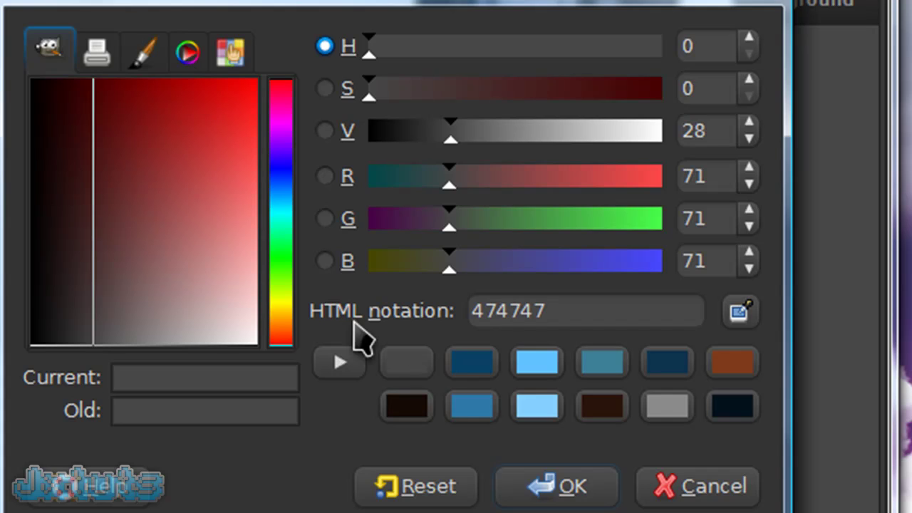
pyautogui.click(570, 486)
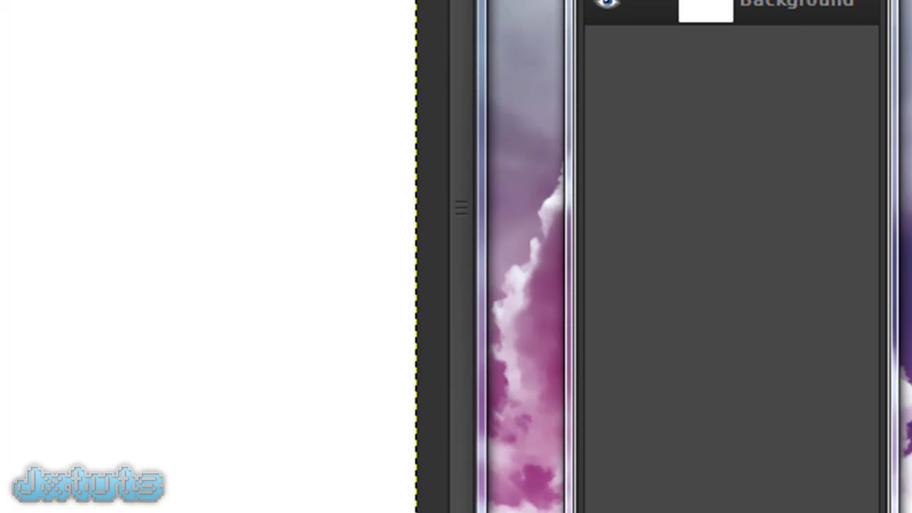
pyautogui.hotkey('ctrl', ',')
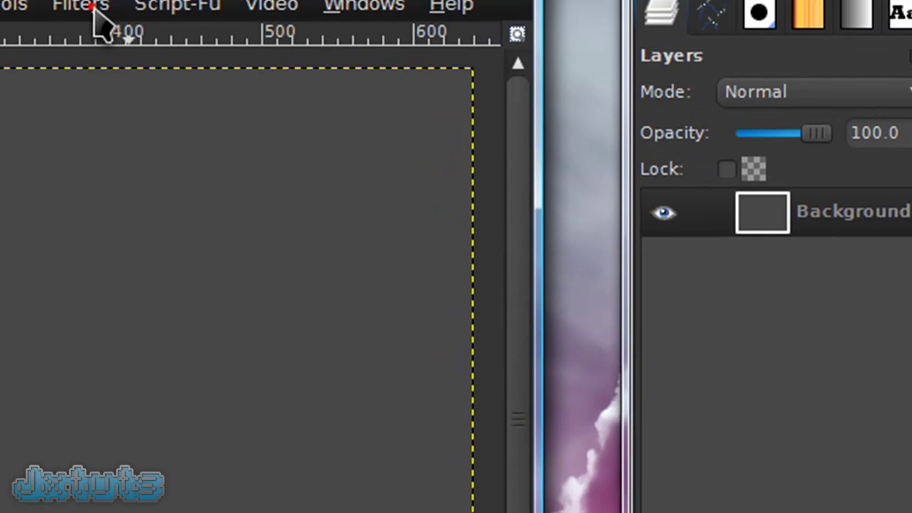
# Step: Apply HSV Noise with Holdness 8, Hue 0, Saturation 0 and Value 255
pyautogui.click(89, 16)
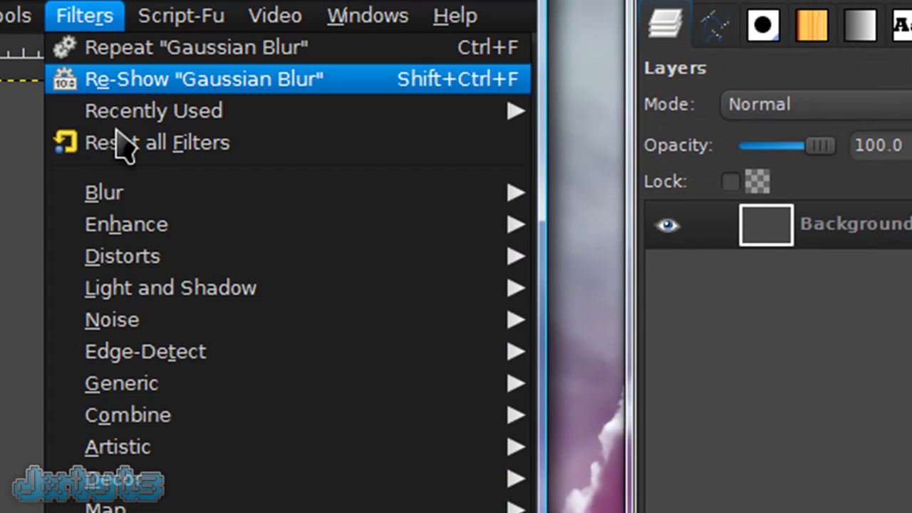
pyautogui.moveTo(139, 330)
pyautogui.click(613, 325)
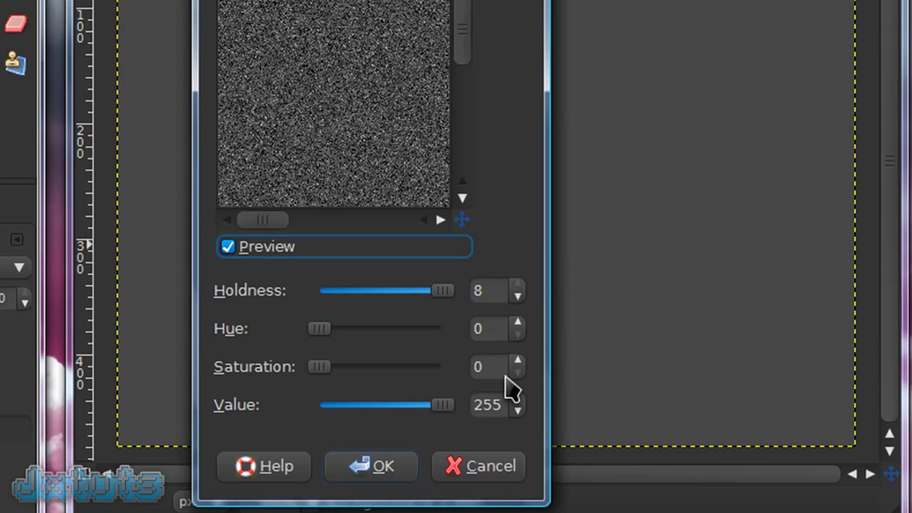
pyautogui.click(393, 480)
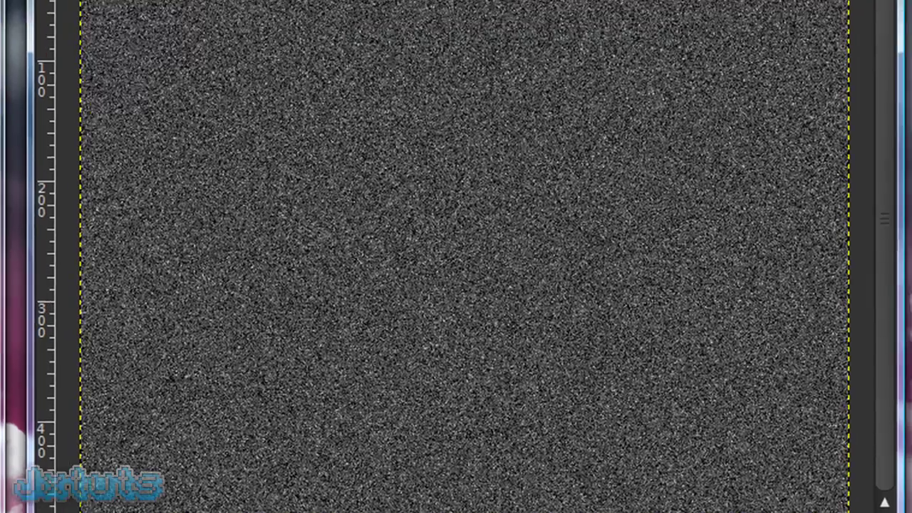
# Step: Colorize the grey noise golden brown with Hue 40, Saturation 60 and Lightness 0
pyautogui.click(436, 0)
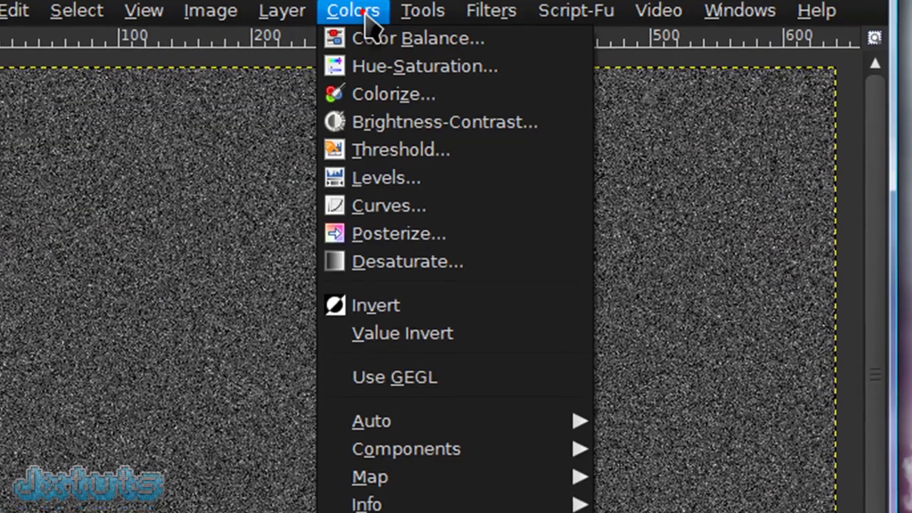
pyautogui.click(379, 93)
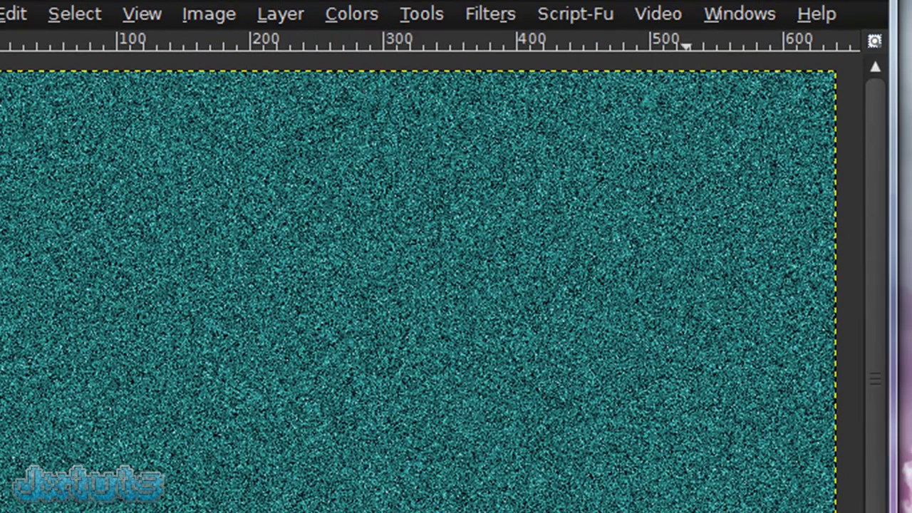
pyautogui.moveTo(587, 342); pyautogui.dragTo(575, 301)
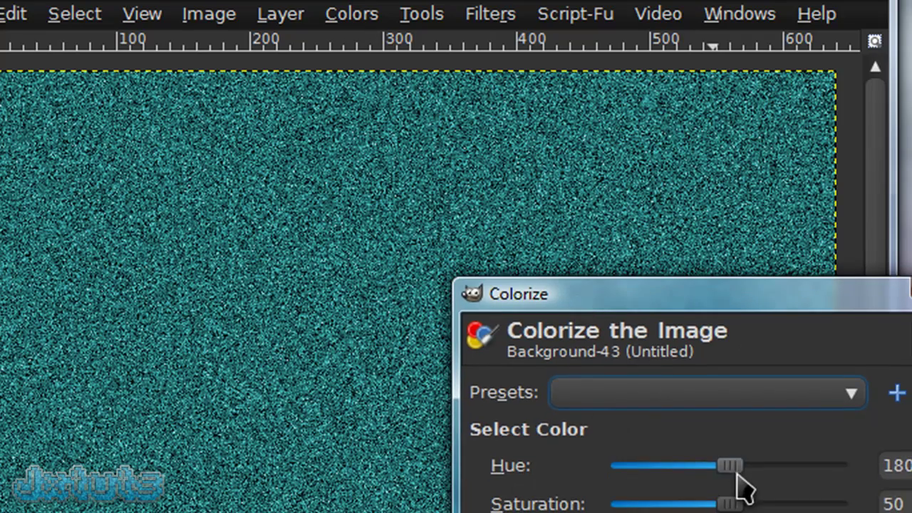
pyautogui.moveTo(734, 470); pyautogui.dragTo(646, 474)
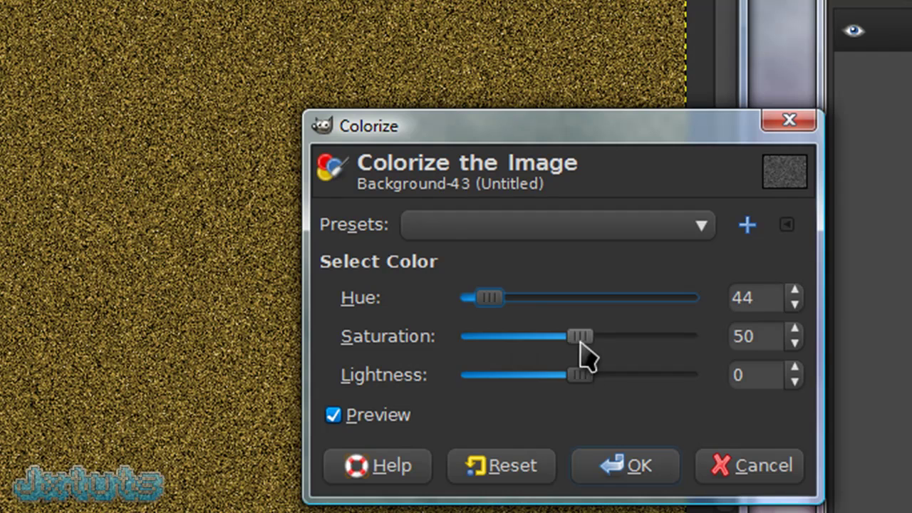
pyautogui.click(793, 310)
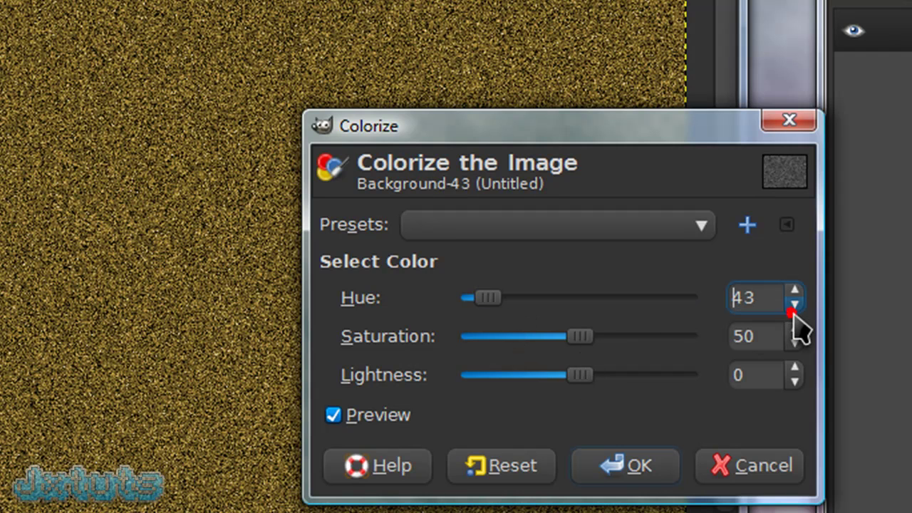
pyautogui.click(793, 310)
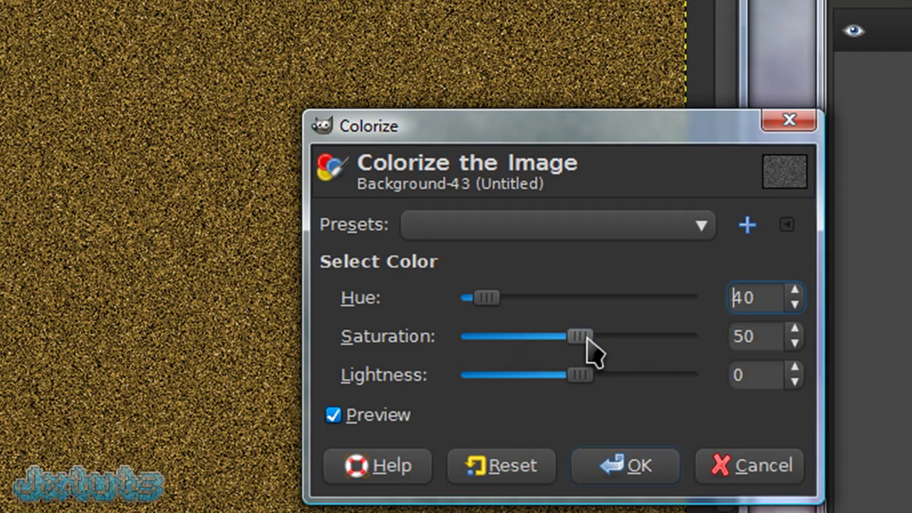
pyautogui.moveTo(587, 336); pyautogui.dragTo(612, 337)
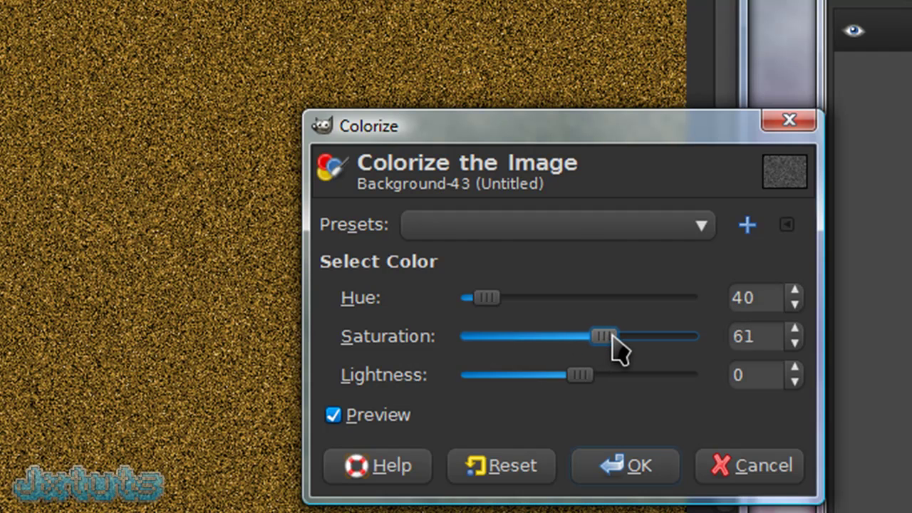
pyautogui.click(792, 343)
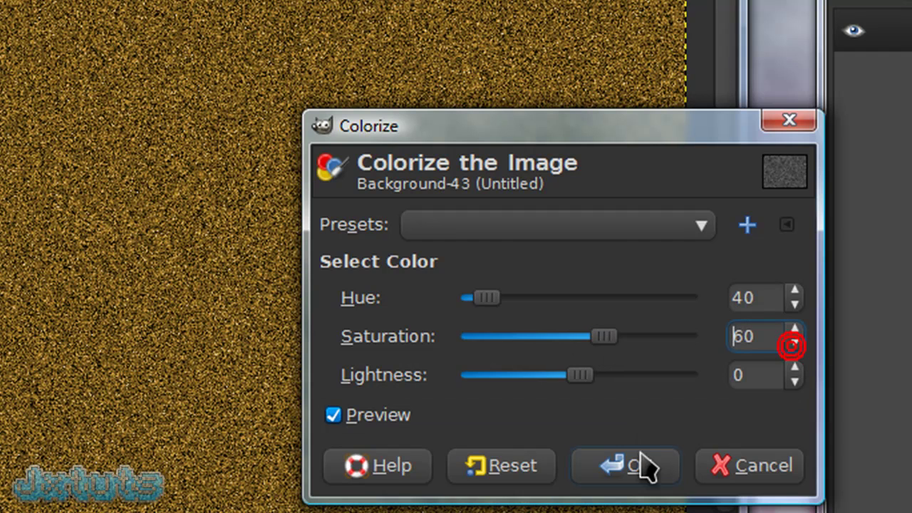
pyautogui.click(638, 467)
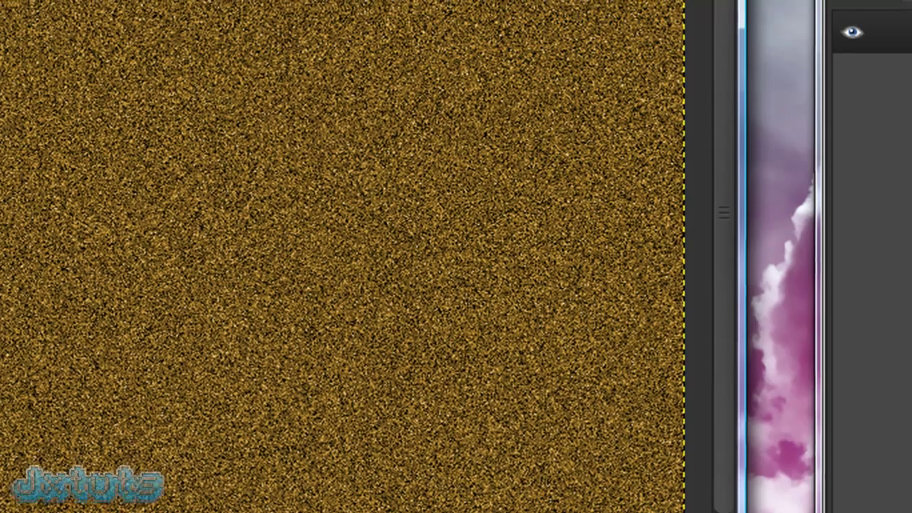
# Step: Apply a linear Motion Blur with Length 105 and Angle 0 to streak the noise
pyautogui.click(86, 12)
pyautogui.moveTo(138, 197)
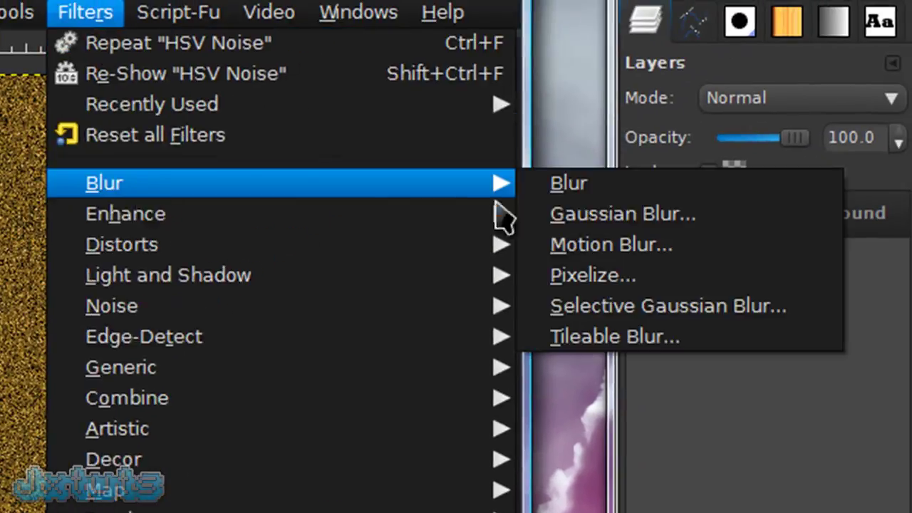
pyautogui.click(605, 246)
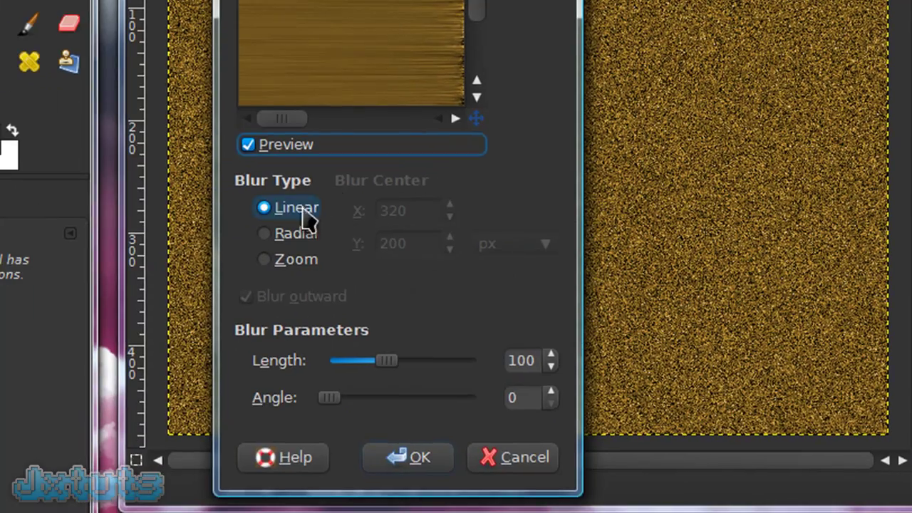
pyautogui.click(303, 212)
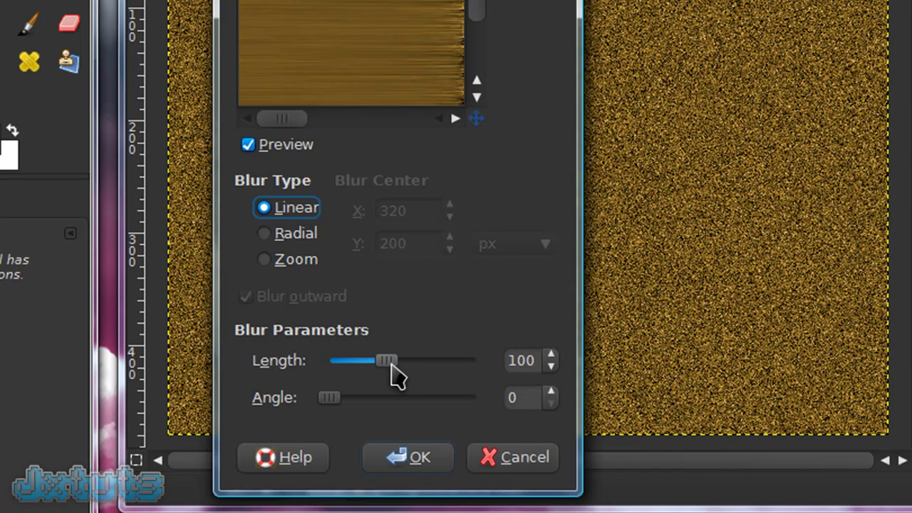
pyautogui.moveTo(391, 361); pyautogui.dragTo(397, 362)
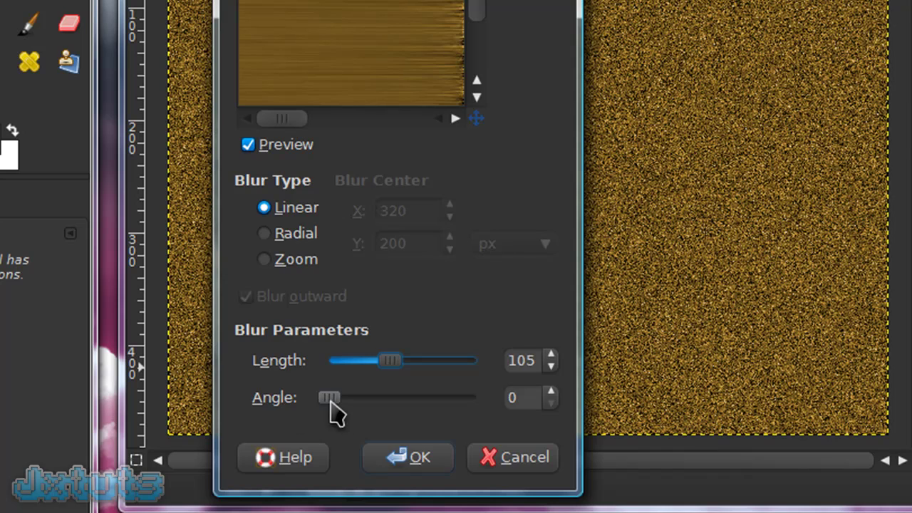
pyautogui.click(392, 457)
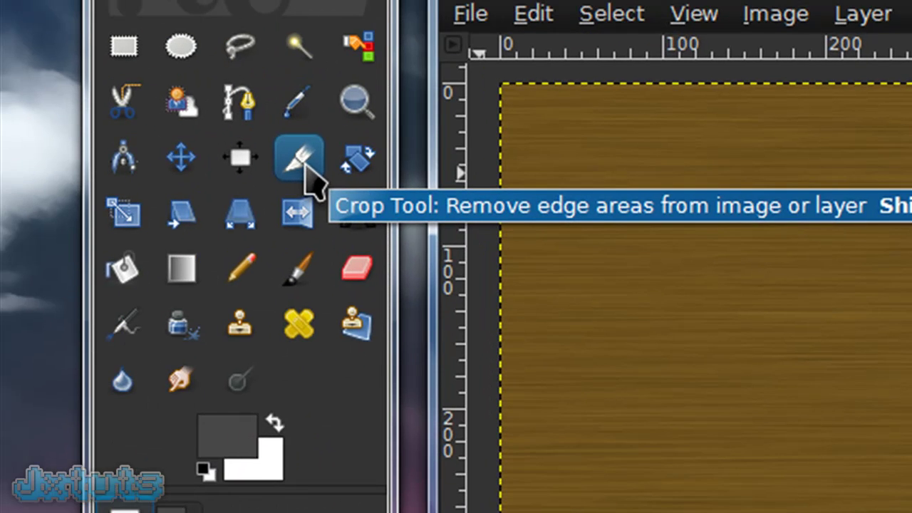
# Step: Crop the canvas from the top-left corner to 625×480, removing the right-edge strip
pyautogui.click(307, 171)
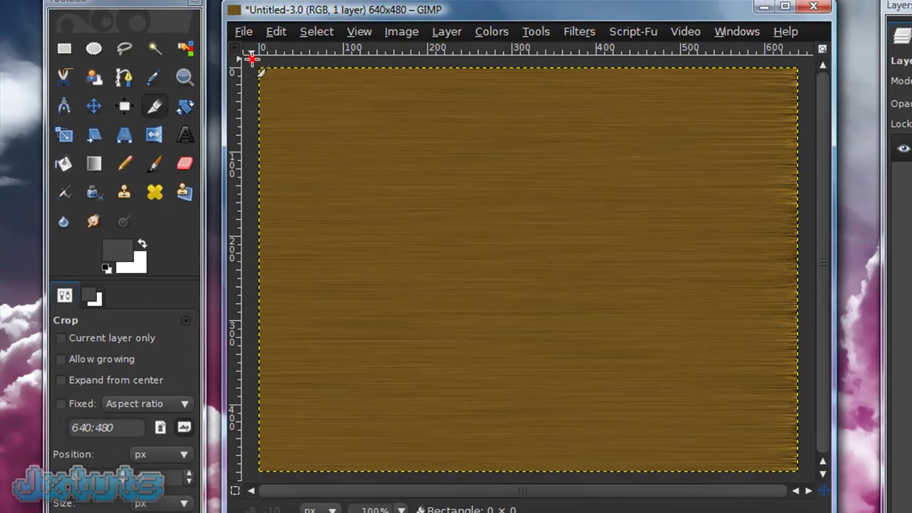
pyautogui.moveTo(465, 66); pyautogui.dragTo(911, 512)
pyautogui.moveTo(447, 404); pyautogui.dragTo(663, 442)
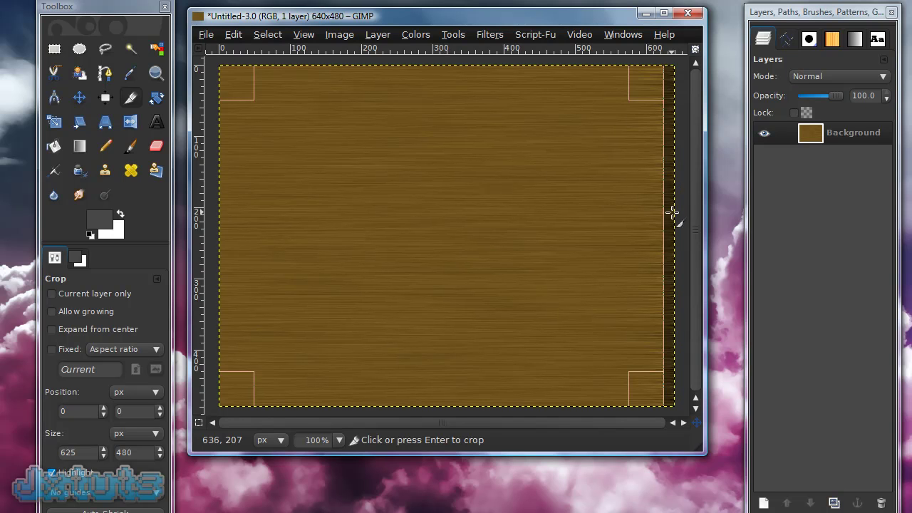
pyautogui.click(463, 214)
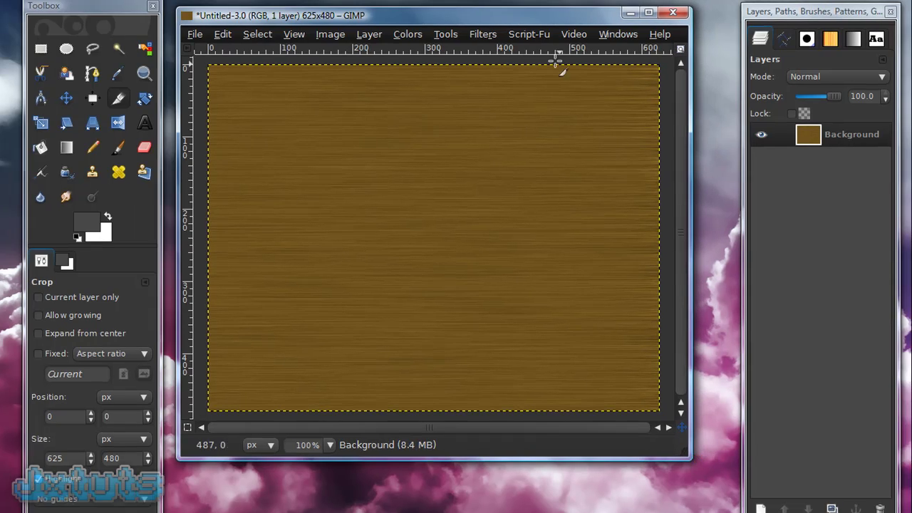
# Step: In IWarp, test Move-mode pushes with deform radius 30, then reset the preview
pyautogui.click(489, 35)
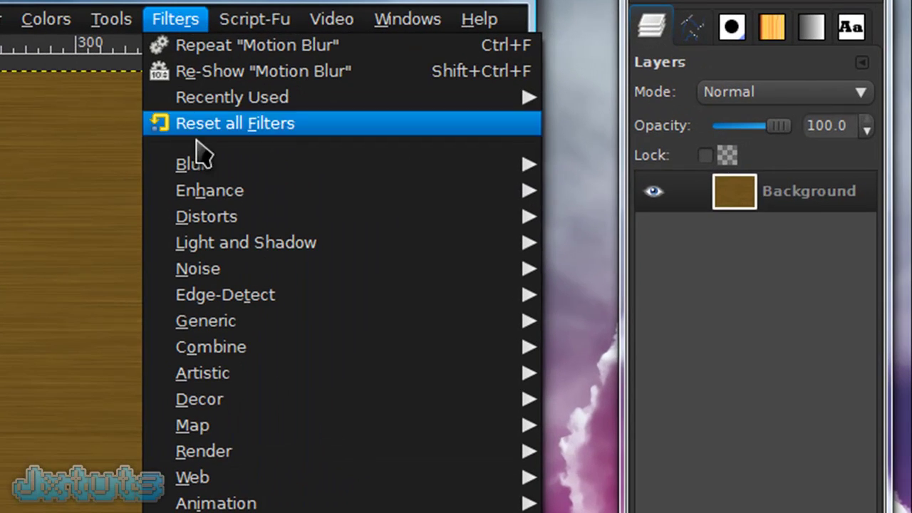
pyautogui.moveTo(217, 224)
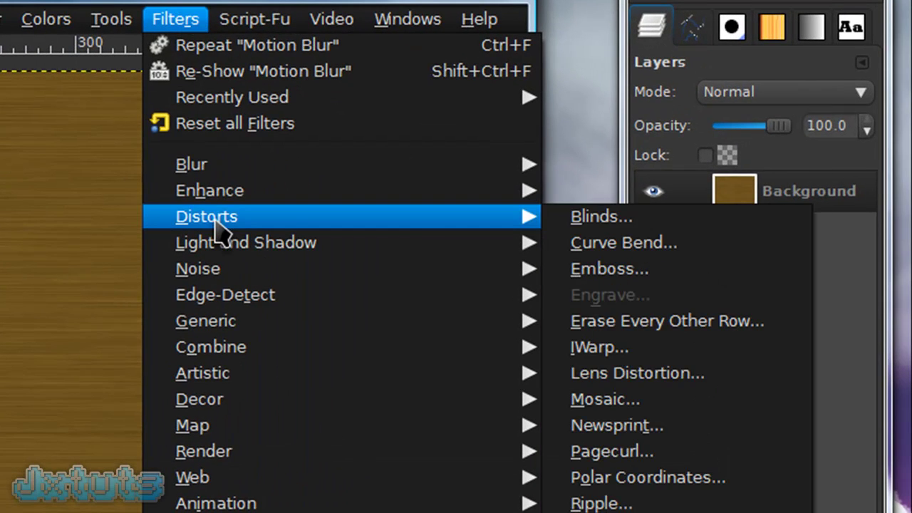
pyautogui.click(649, 352)
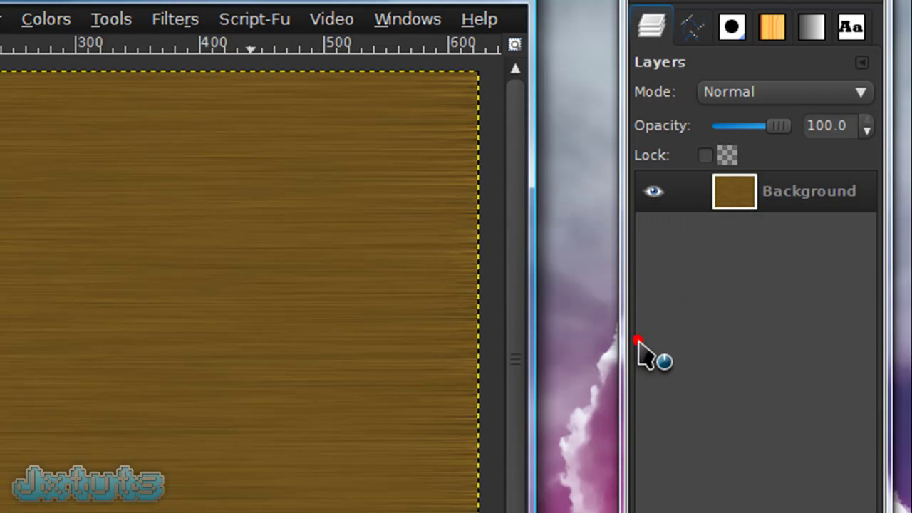
pyautogui.moveTo(1, 3); pyautogui.dragTo(234, 143)
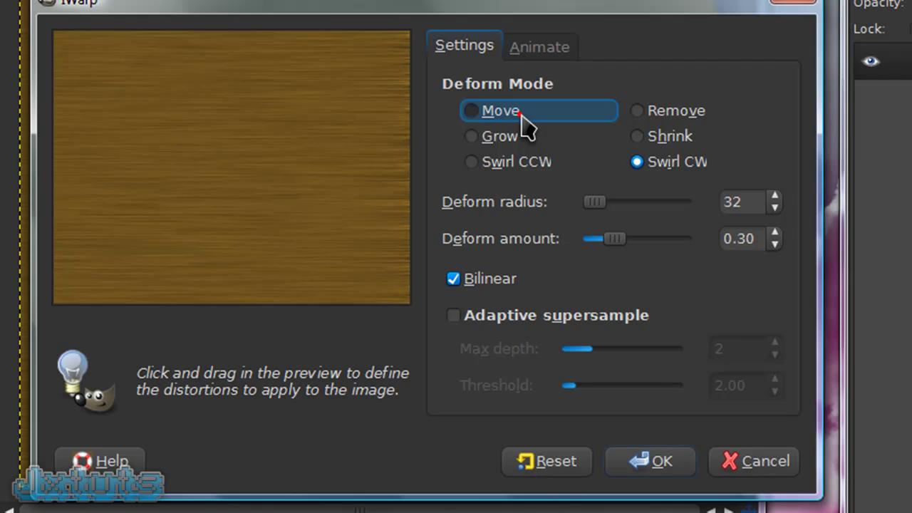
pyautogui.click(490, 111)
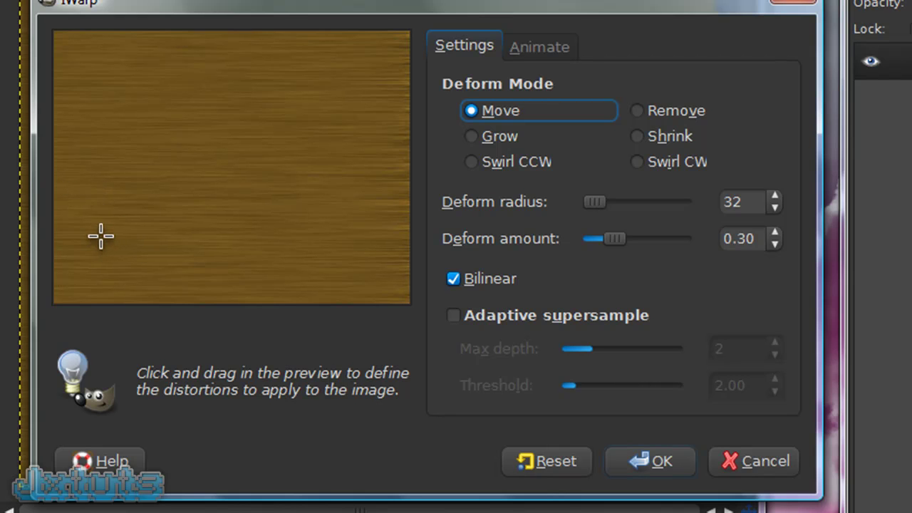
pyautogui.moveTo(97, 235)
pyautogui.mouseDown()
pyautogui.moveTo(122, 217)
pyautogui.moveTo(388, 247)
pyautogui.mouseUp()
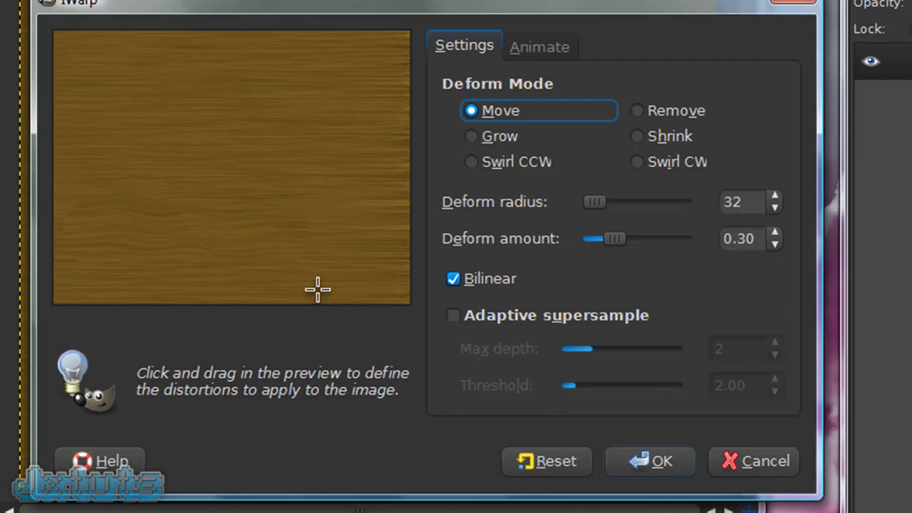
pyautogui.click(774, 207)
pyautogui.click(774, 207)
pyautogui.click(775, 207)
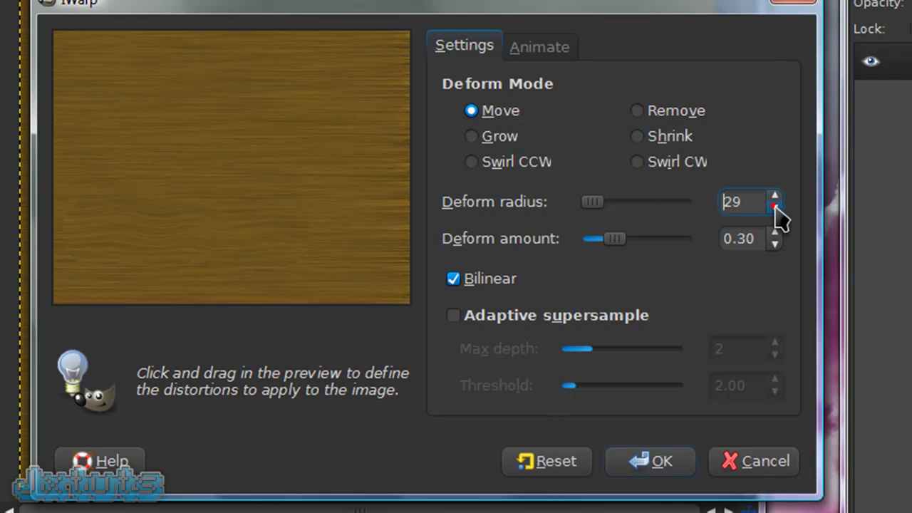
pyautogui.click(774, 196)
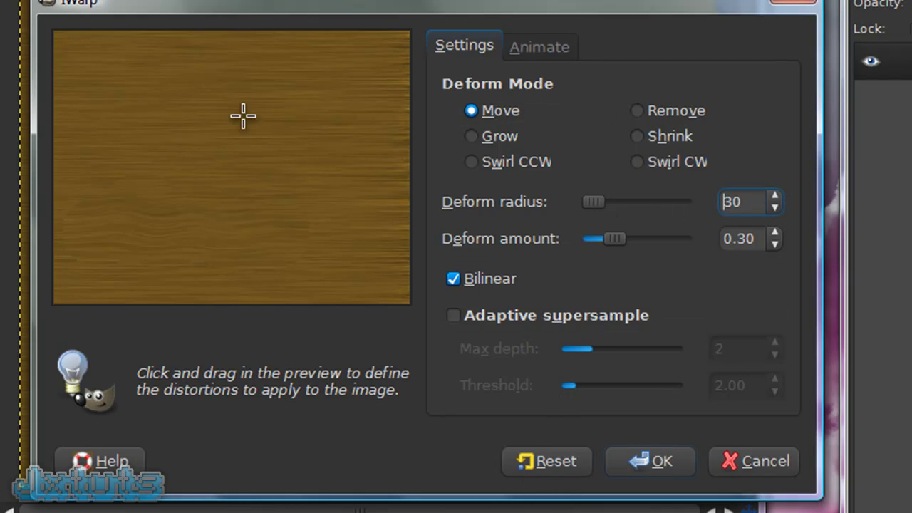
pyautogui.click(569, 467)
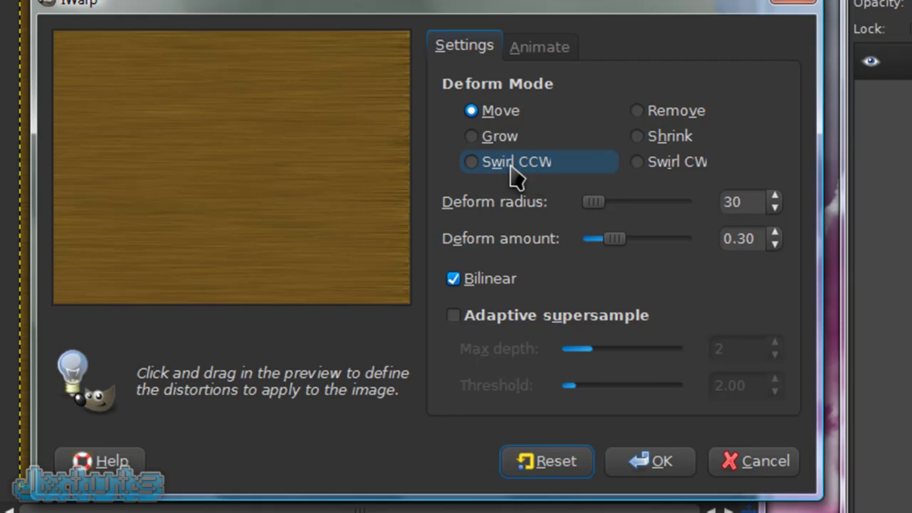
# Step: Swirl the grain counter-clockwise along the bottom and clockwise through the top and middle, then apply
pyautogui.click(546, 177)
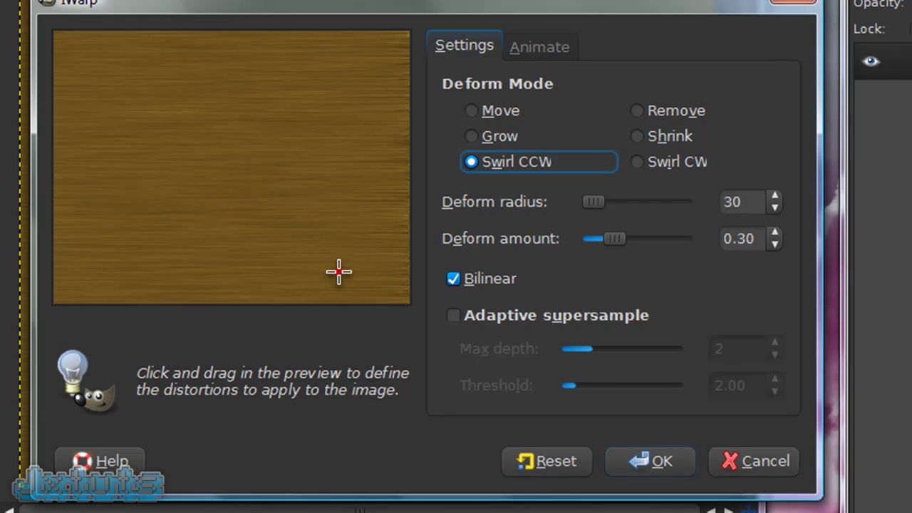
pyautogui.moveTo(339, 272); pyautogui.dragTo(183, 261)
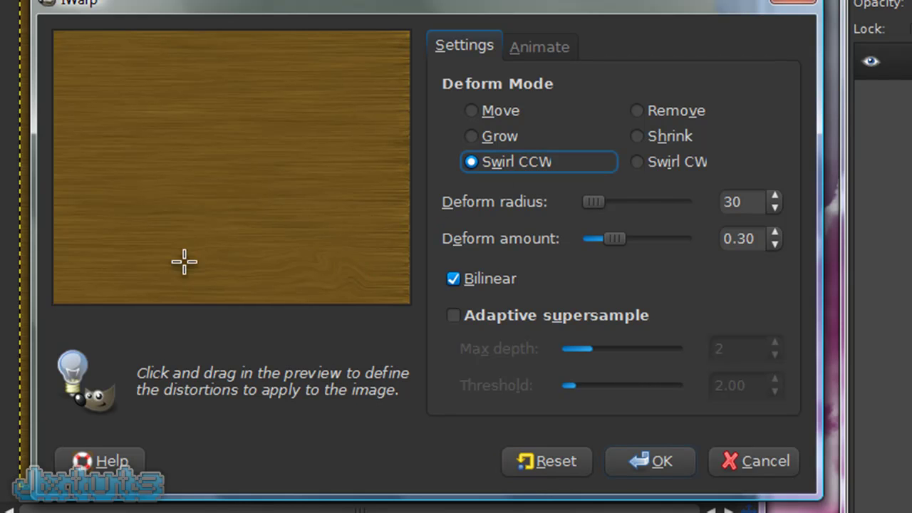
pyautogui.click(658, 163)
pyautogui.moveTo(254, 139)
pyautogui.mouseDown()
pyautogui.moveTo(83, 149)
pyautogui.moveTo(297, 191)
pyautogui.mouseUp()
pyautogui.moveTo(224, 199); pyautogui.dragTo(349, 157)
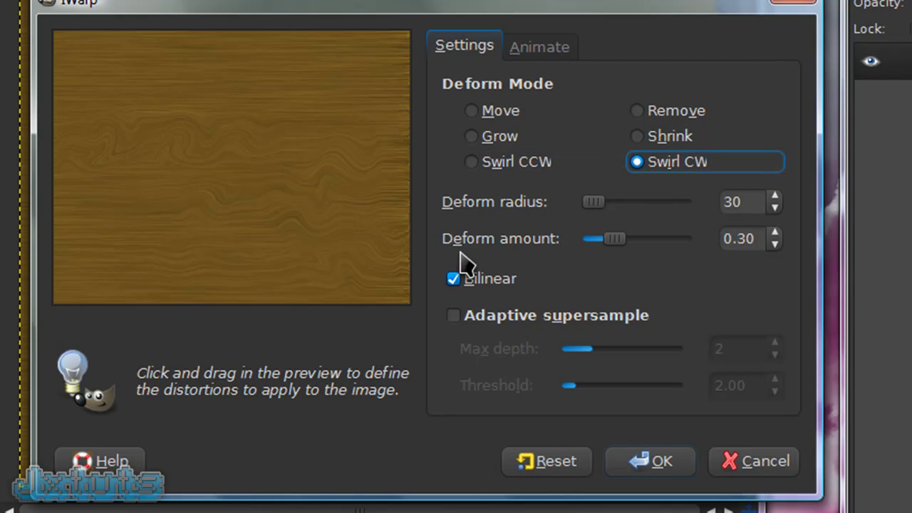
pyautogui.click(499, 111)
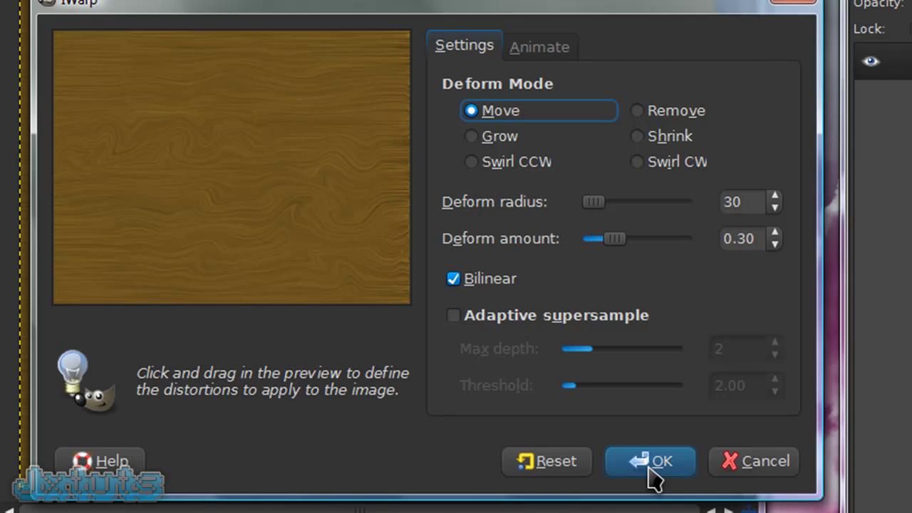
pyautogui.click(650, 469)
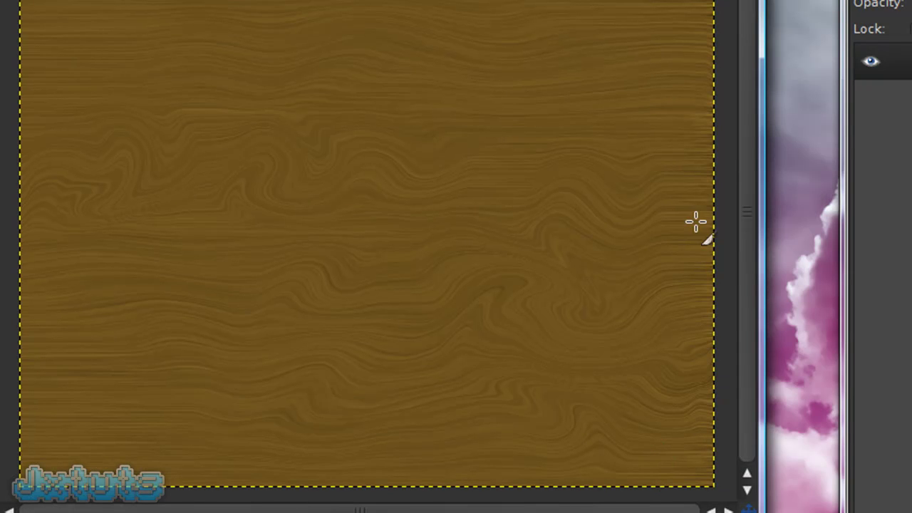